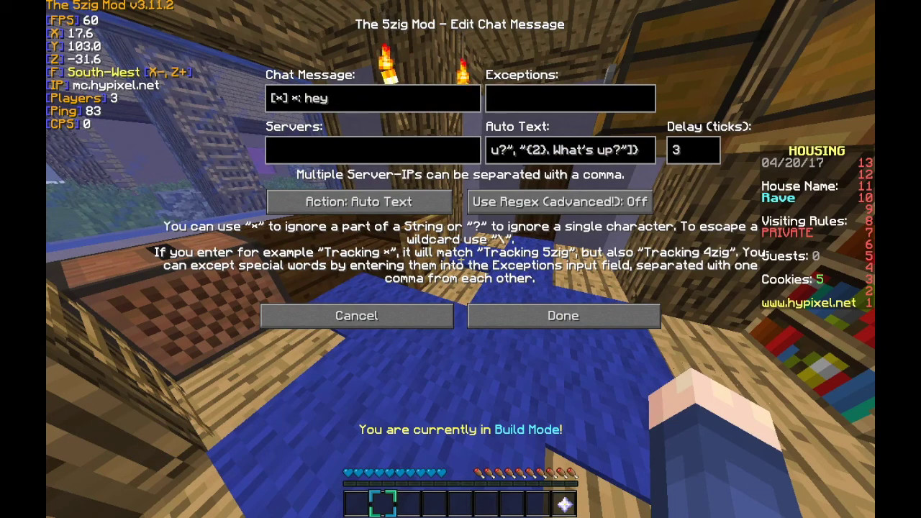
Replace the Delay (ticks) value with 20 and save the "[*] *: hey" entry.
key(BackSpace)
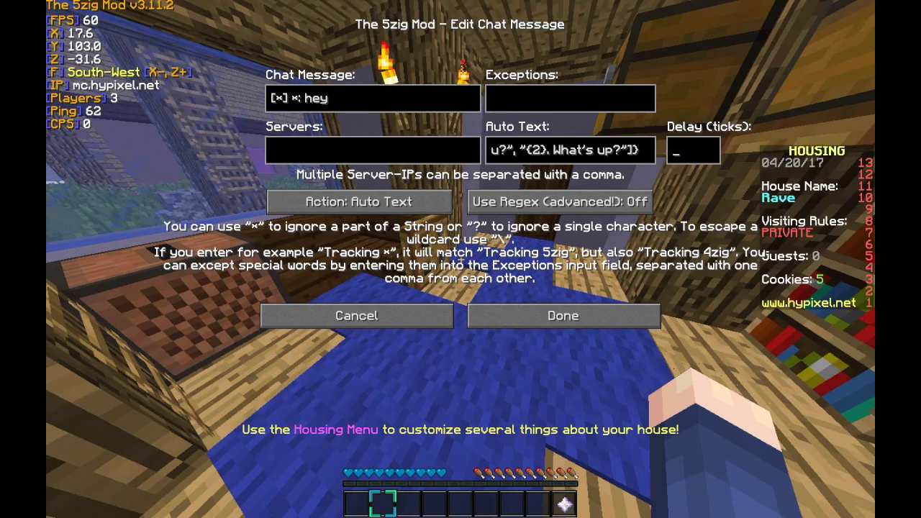
text(20)
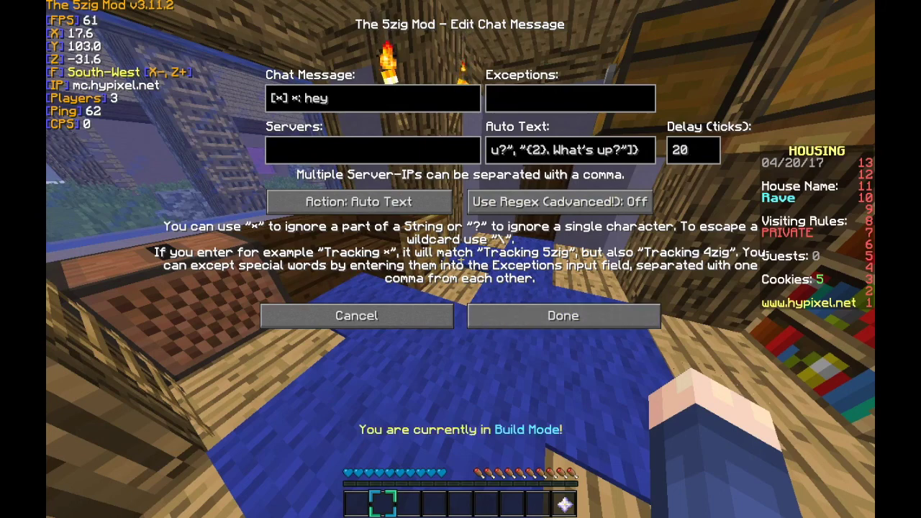
click(563, 316)
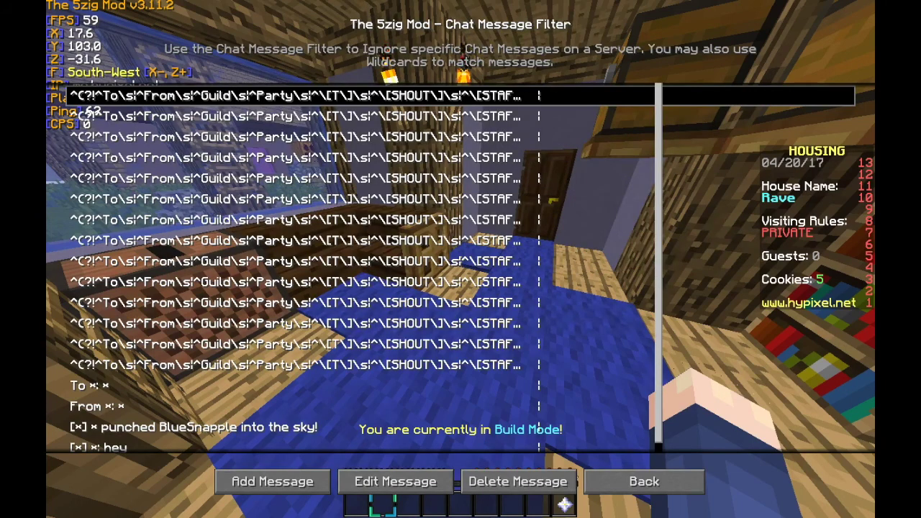
Send 'hey' in chat to test the filter, then walk around while the greeting arrives.
key(Escape)
text(they)
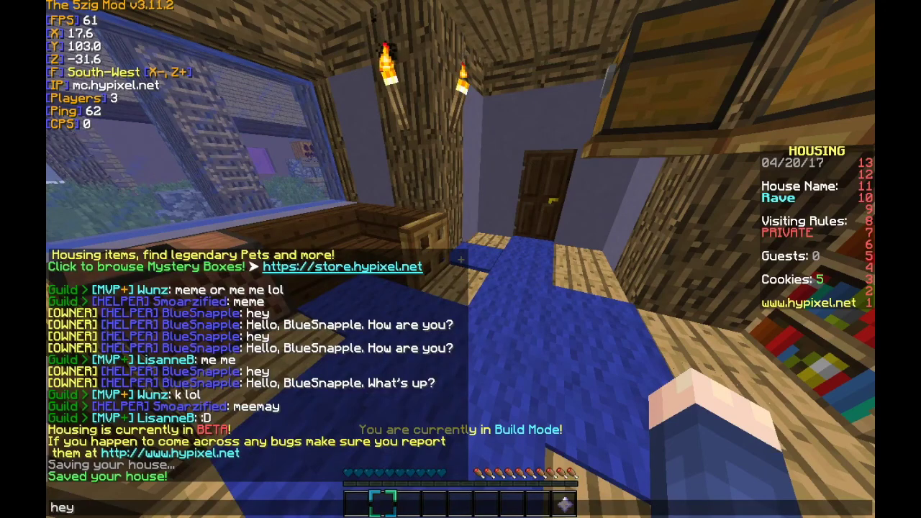
key(Return)
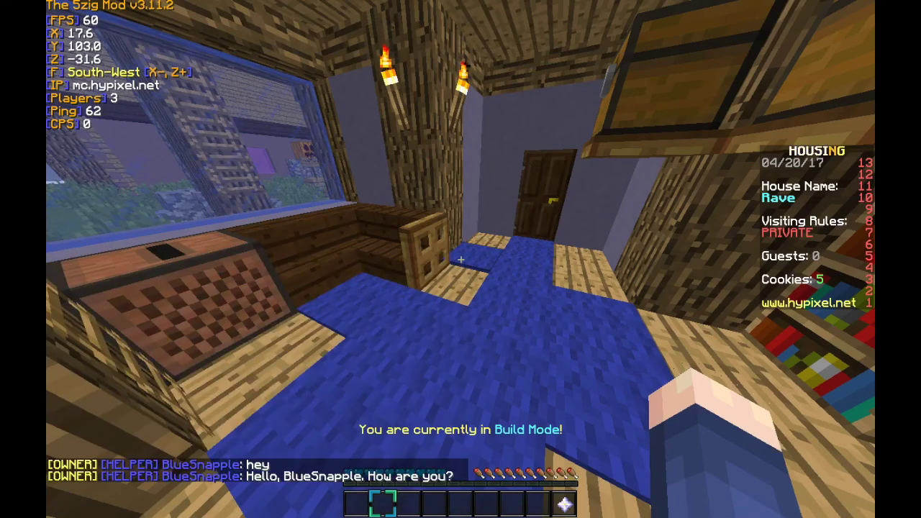
key(w)
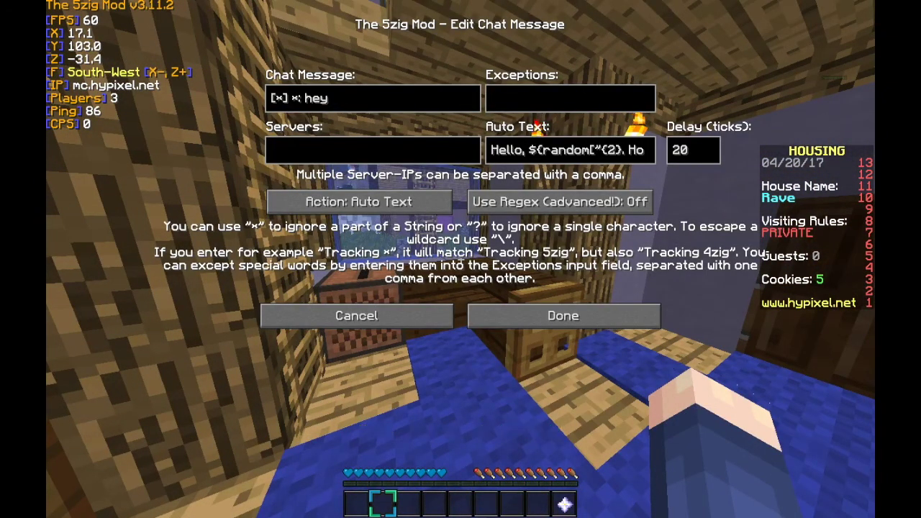
Replace 'hey' in the Chat Message pattern with 'colo?r' and save the entry.
key(BackSpace)
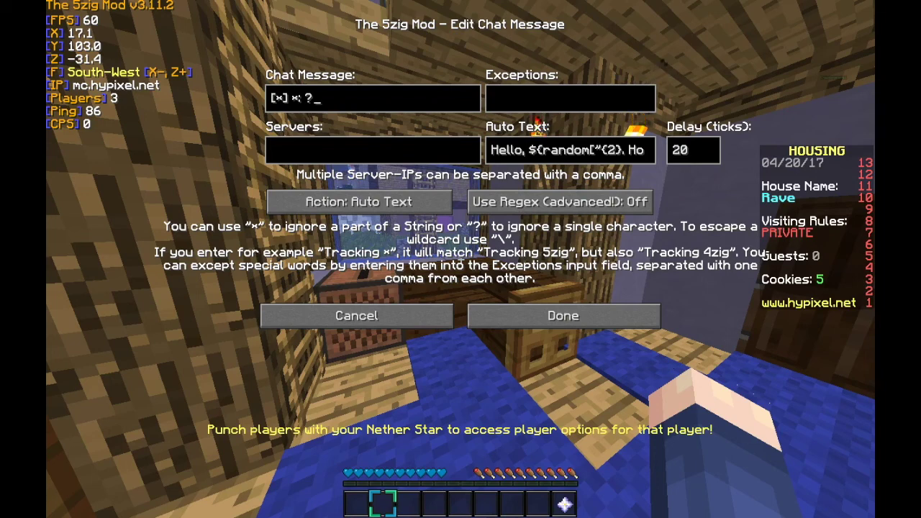
key(BackSpace)
text(color)
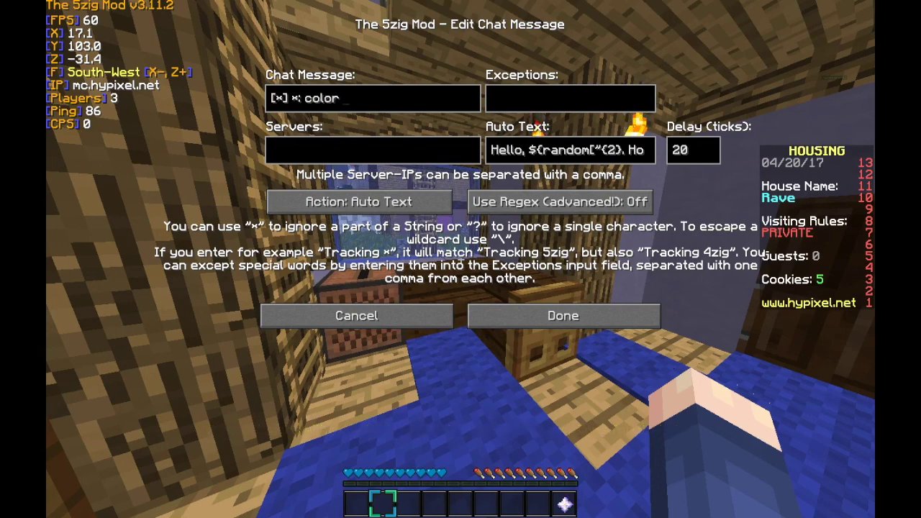
key(BackSpace)
text(u?r)
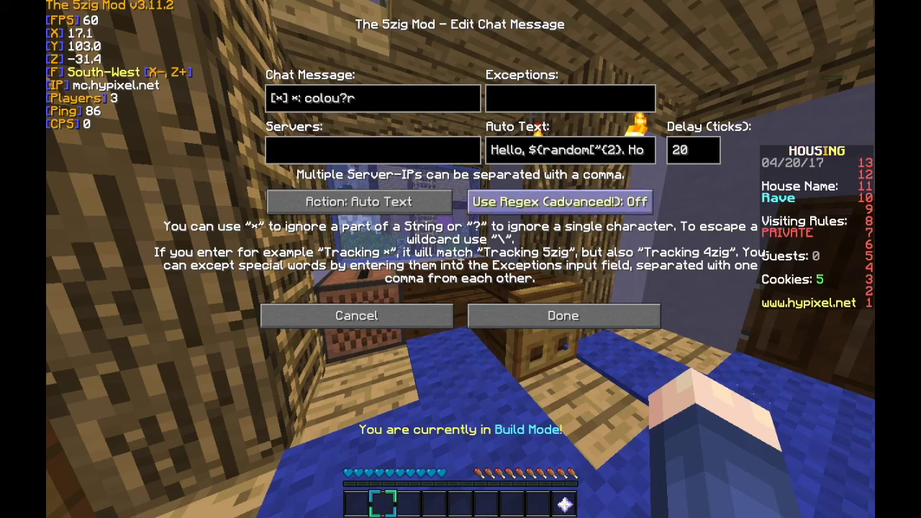
key(BackSpace)
key(BackSpace)
key(BackSpace)
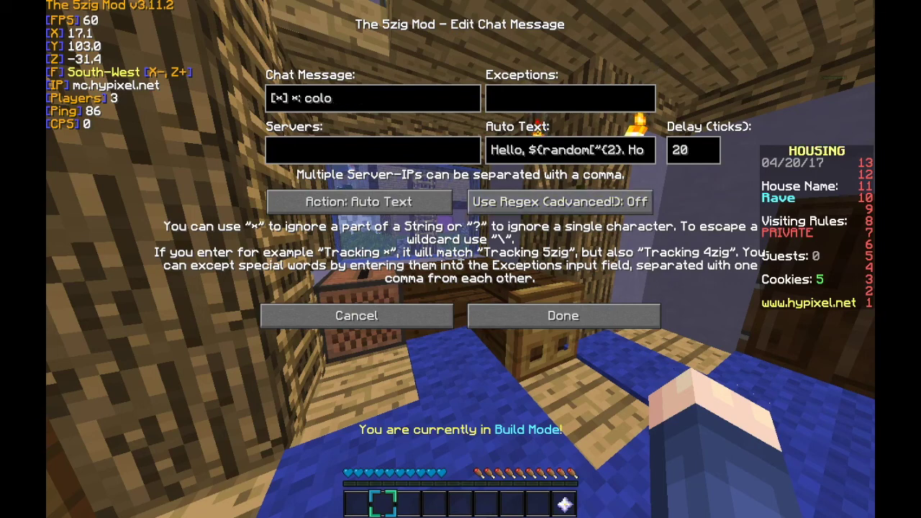
text(?r)
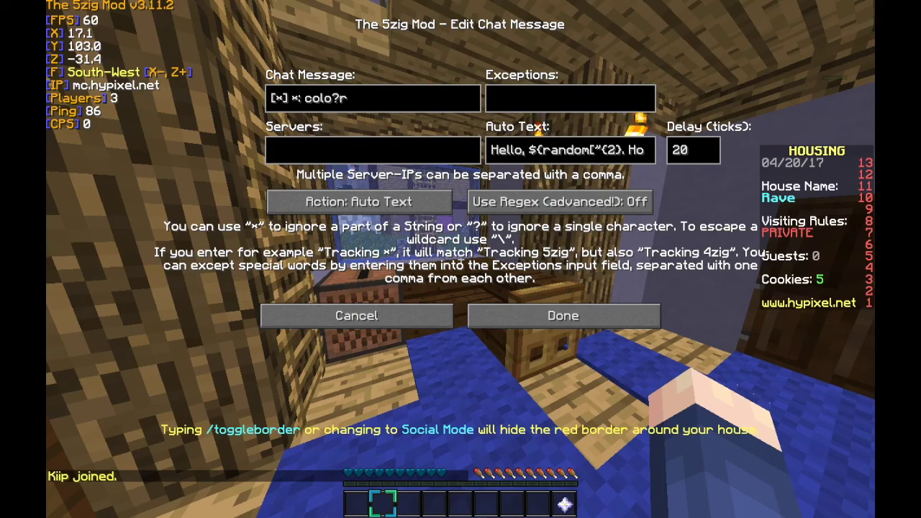
click(563, 316)
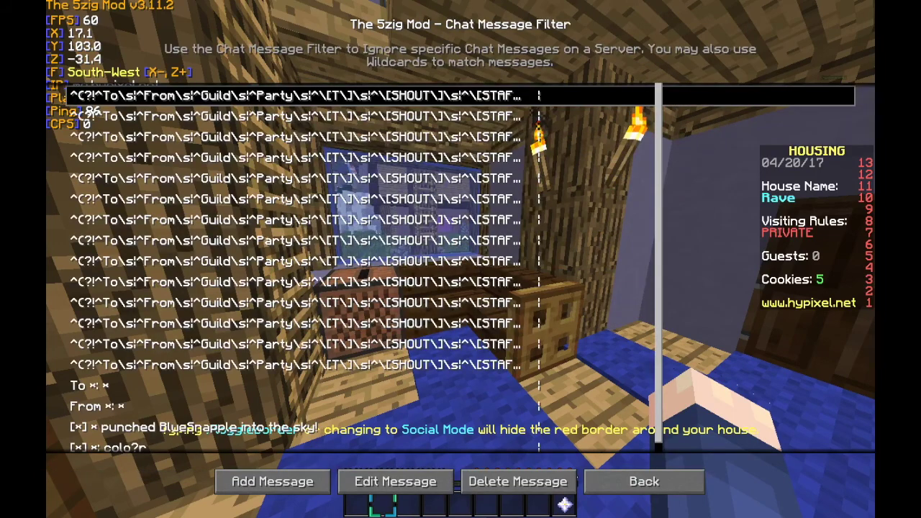
Send 'color' and then 'colour' in chat, checking that each gets the auto-reply.
key(Escape)
text(tcolor)
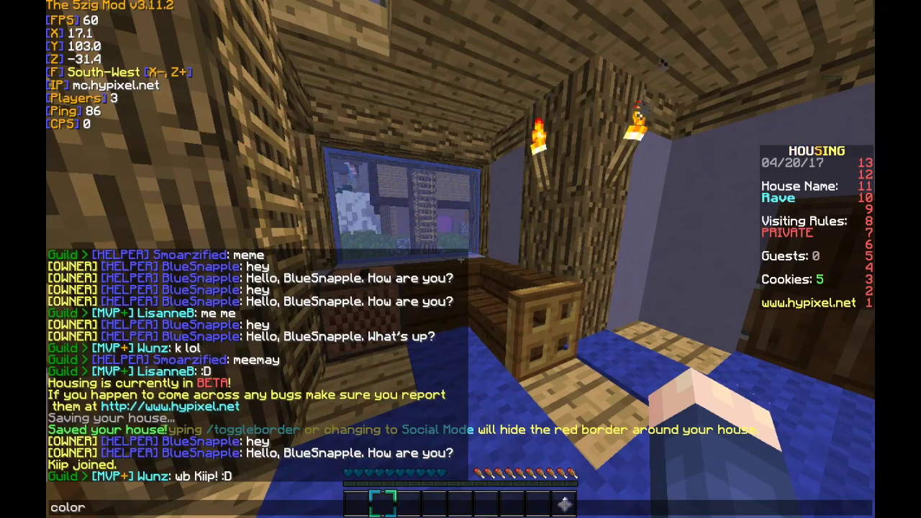
key(Return)
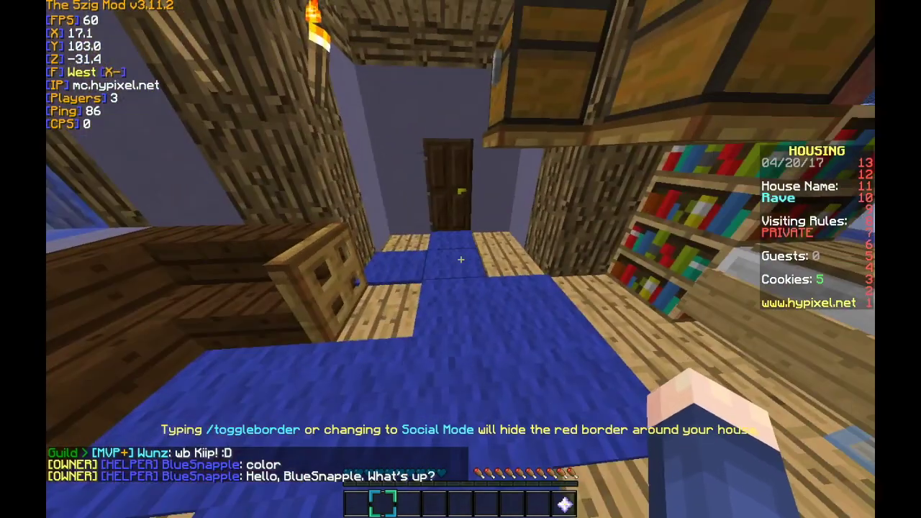
key(a)
text(tcolour)
key(Return)
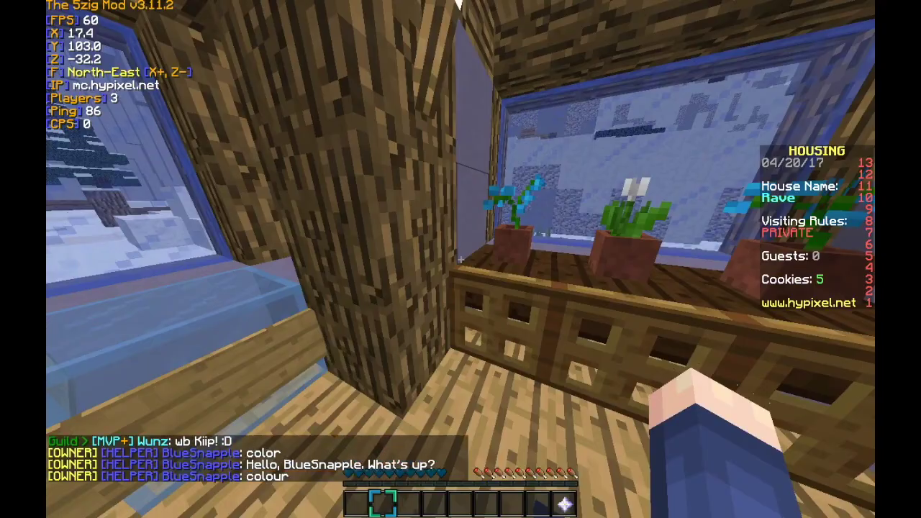
key(a)
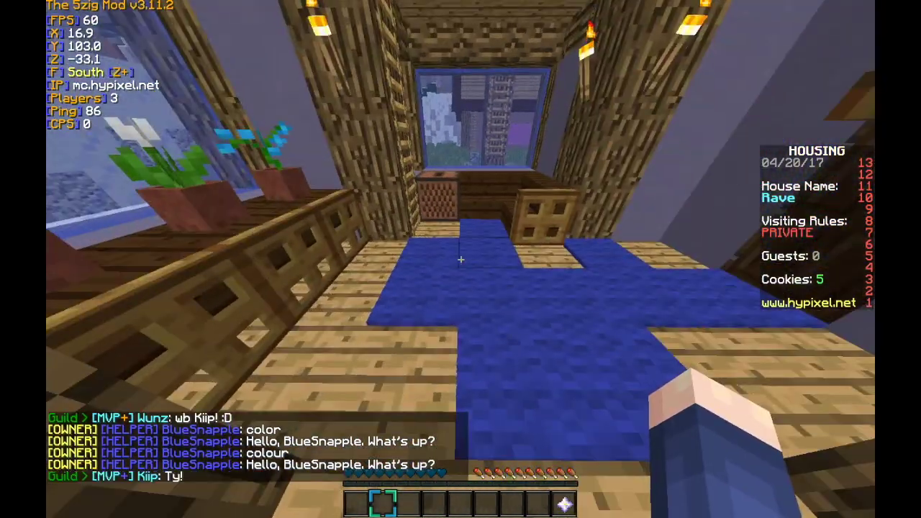
Check the player list, walk around the room, and bring up the Game menu.
key(Tab)
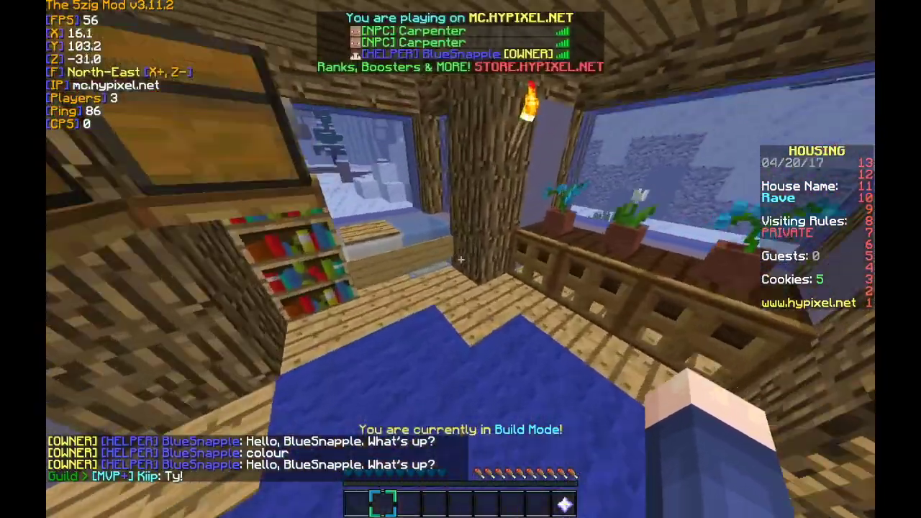
key(w)
key(space)
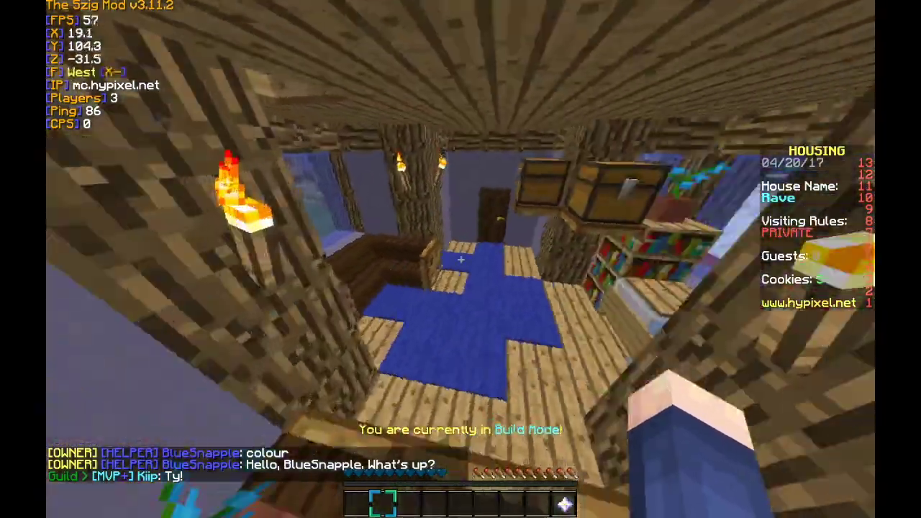
key(w)
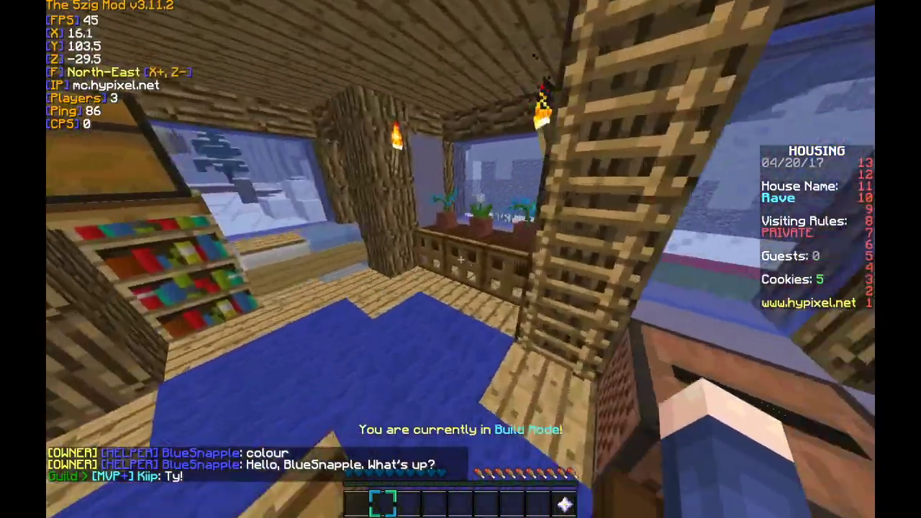
key(w)
key(Escape)
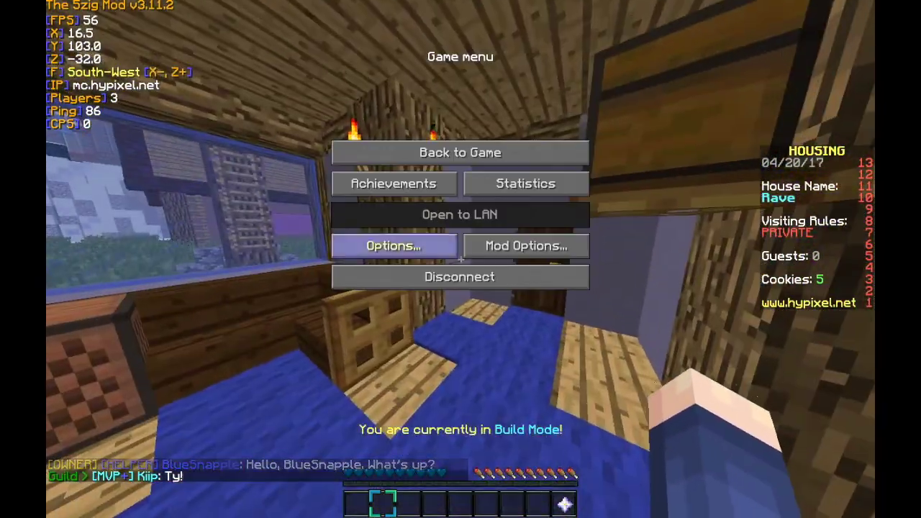
Turn Use Regex on, set the pattern to .*\shey with Auto Text Hello, save, and go back.
click(393, 246)
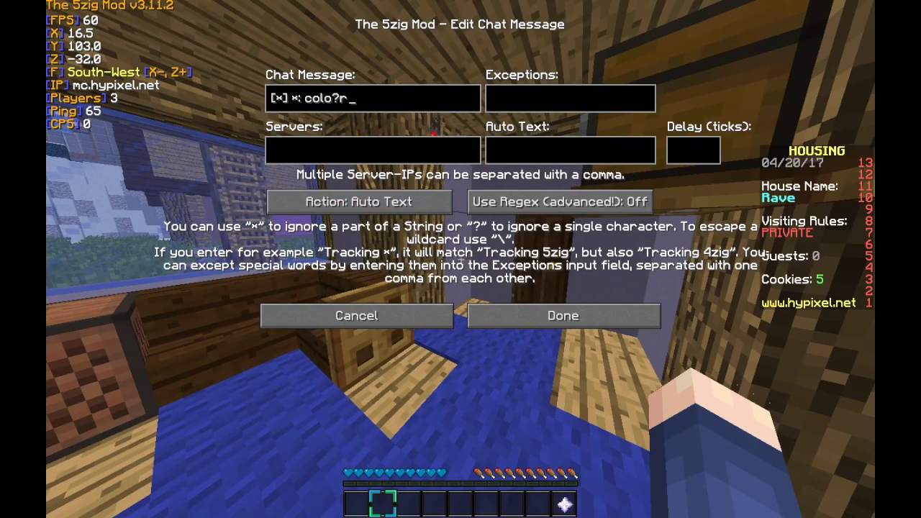
key(BackSpace)
key(BackSpace)
key(BackSpace)
key(BackSpace)
key(BackSpace)
key(BackSpace)
key(BackSpace)
key(BackSpace)
key(BackSpace)
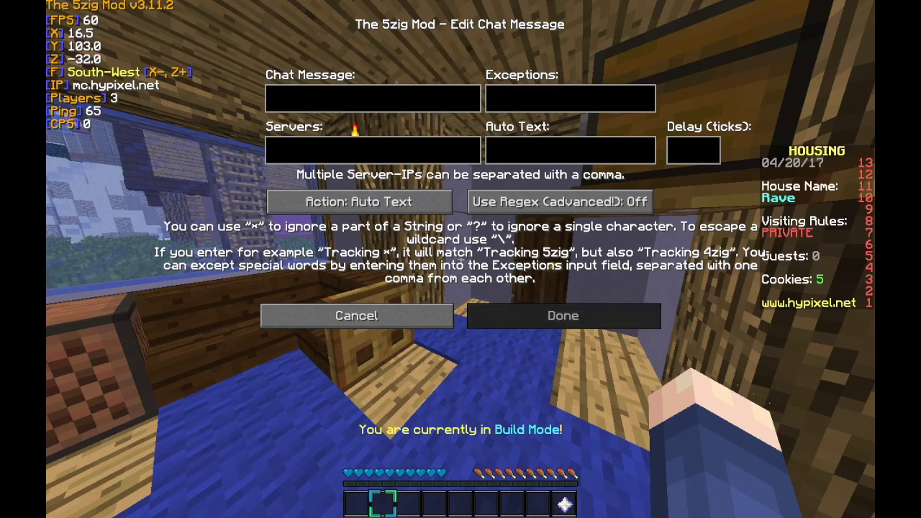
click(560, 201)
text(.*)
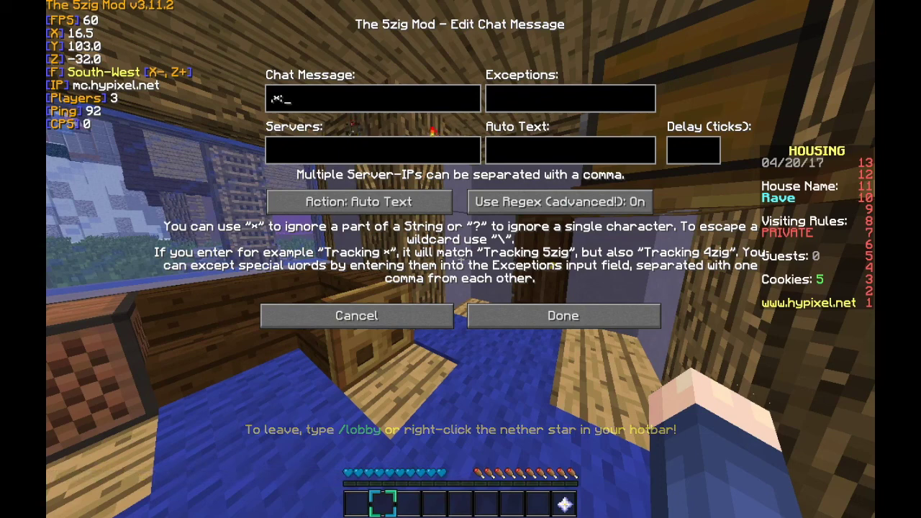
text(\s)
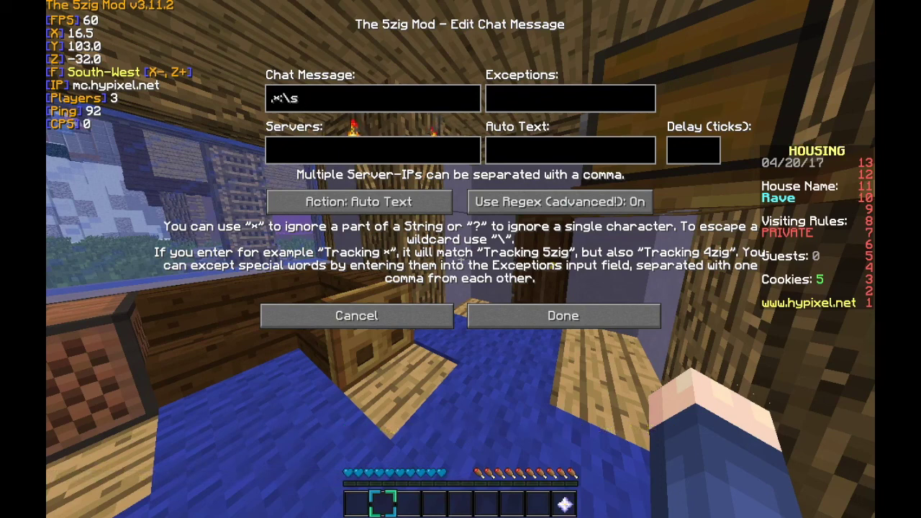
text(hey)
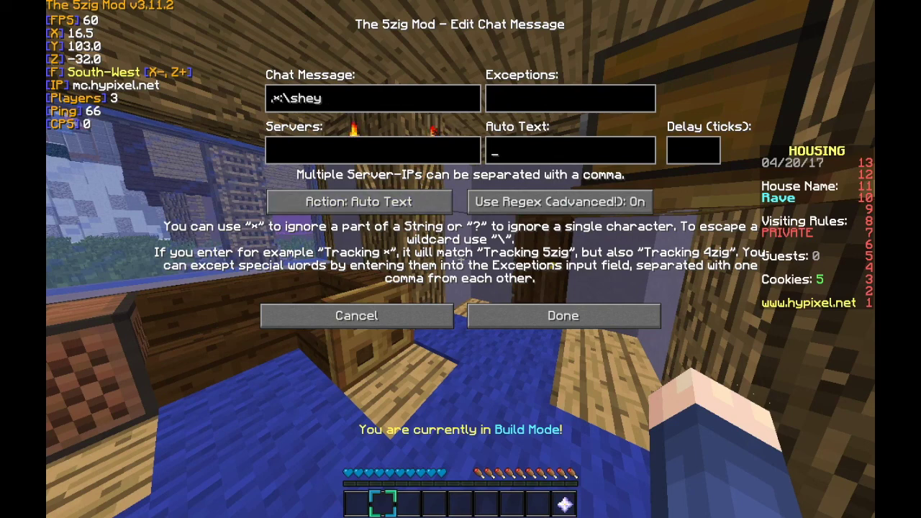
click(504, 150)
text(Hello)
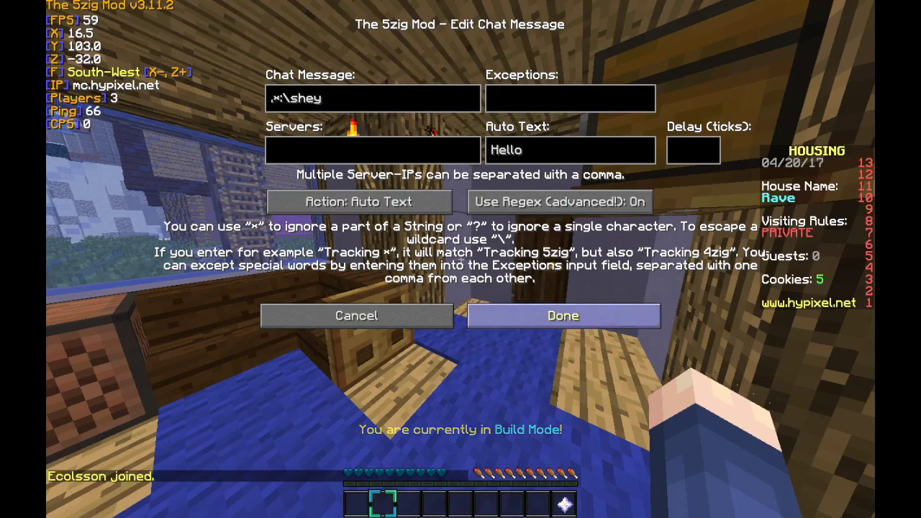
click(564, 316)
click(644, 481)
Send 'hello' and 'hey' in chat and confirm only hey draws the Hello reply.
text(thello)
key(Return)
text(they)
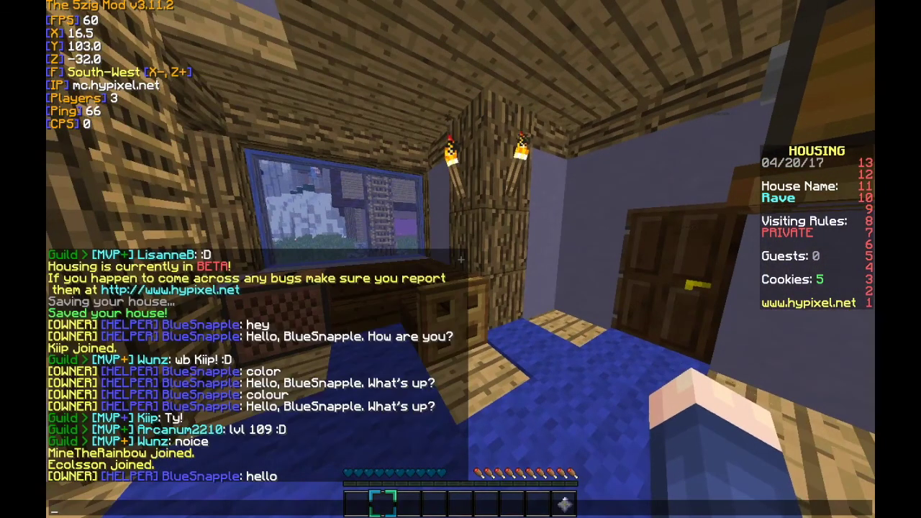
key(Return)
key(w)
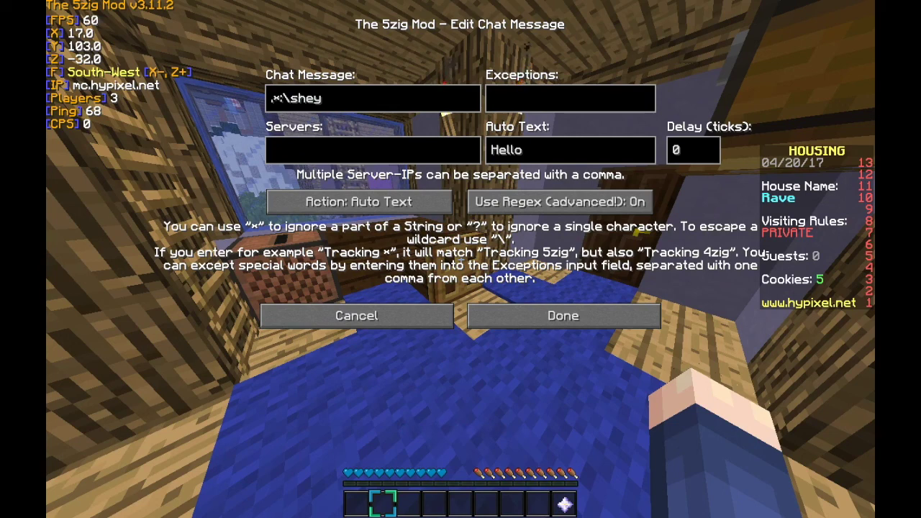
Wrap .* in parentheses as a capture group, append (1) after Hello, and save.
key(Left)
key(Left)
key(Left)
key(Left)
key(Left)
text())
key(Home)
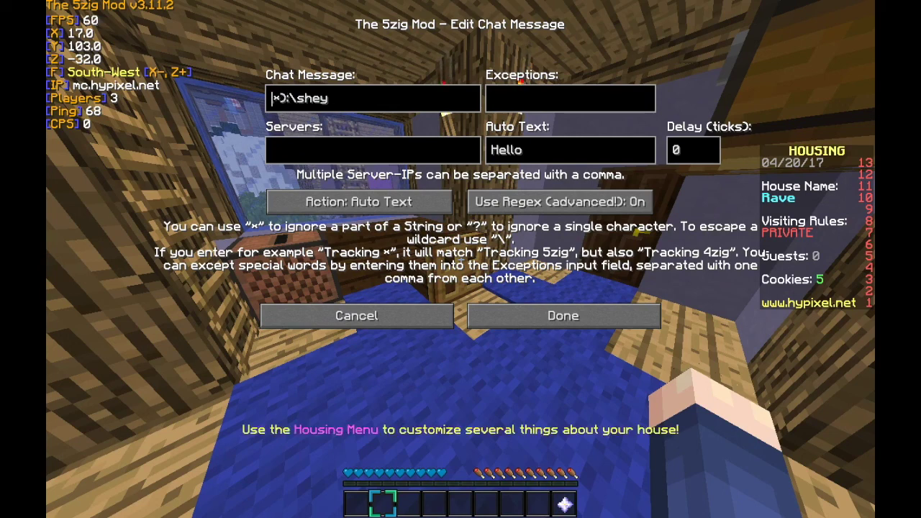
text(()
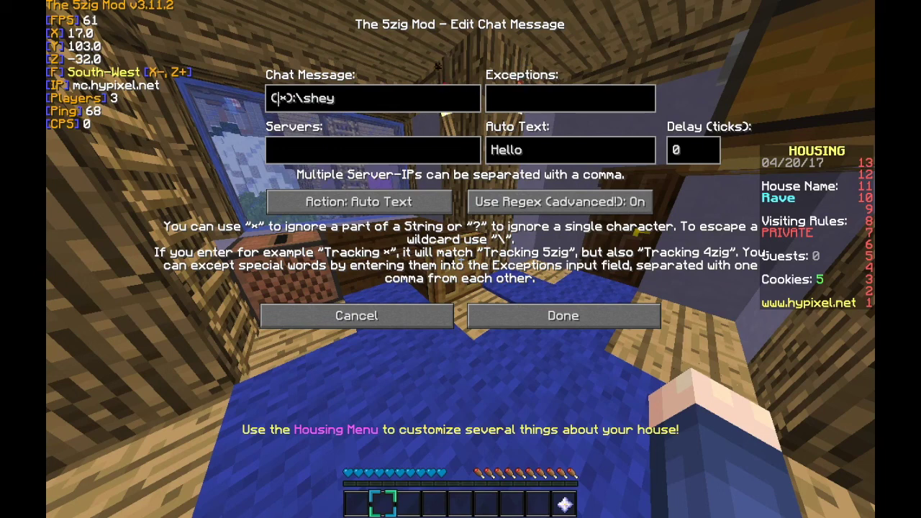
key(End)
click(568, 149)
text(()
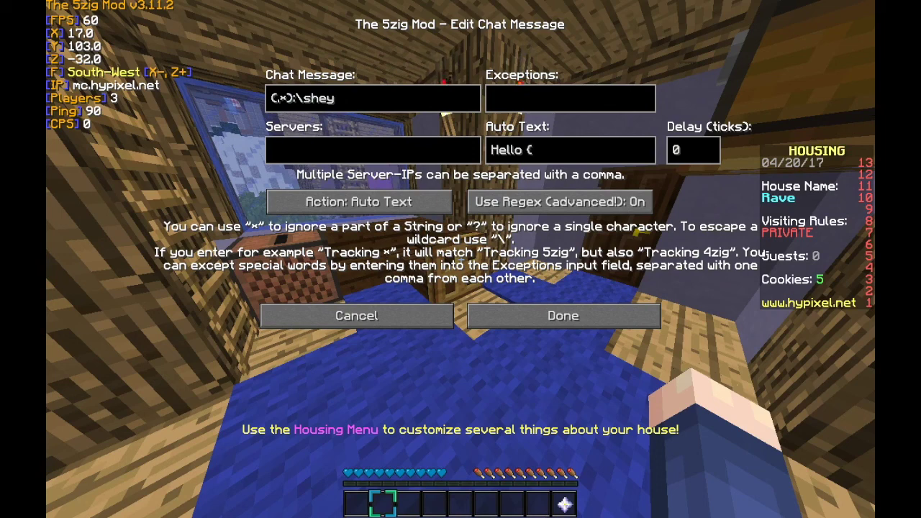
text(1))
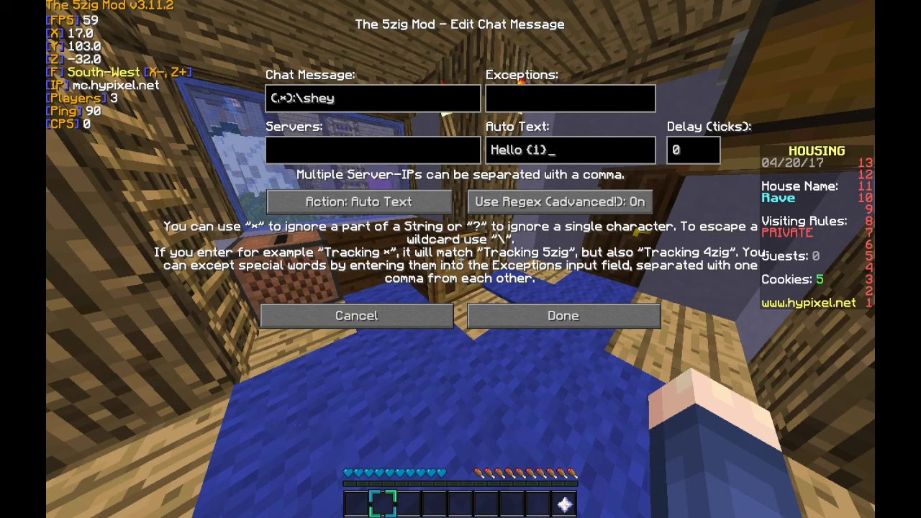
click(563, 316)
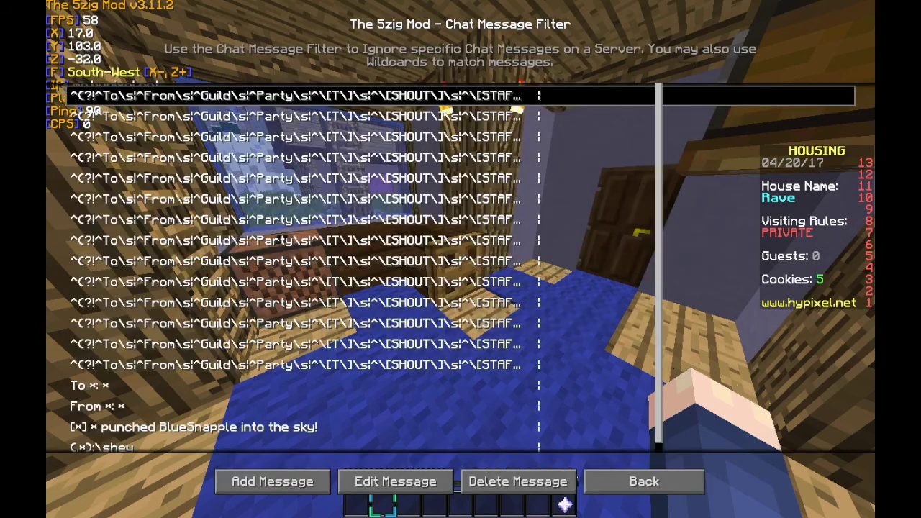
Send 'hey' in chat and see Hello come back with the sender's ranked name.
key(Escape)
key(t)
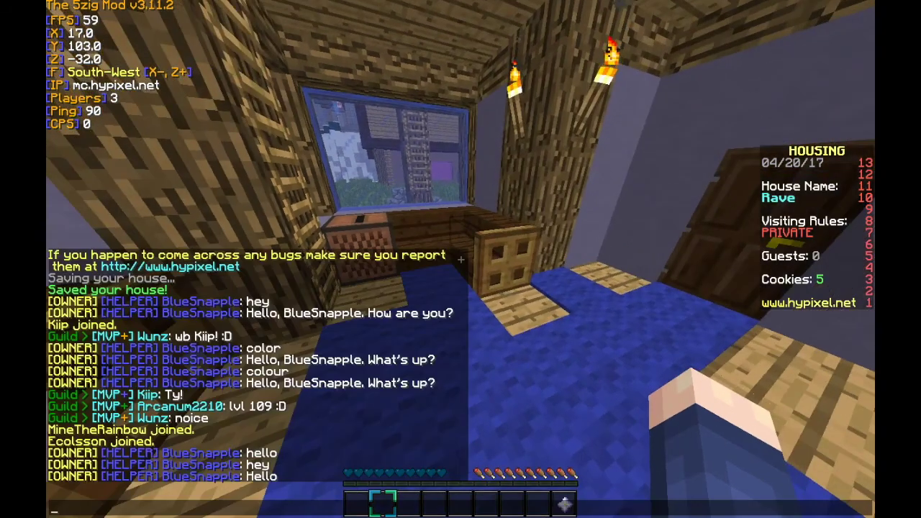
text(hey)
key(Return)
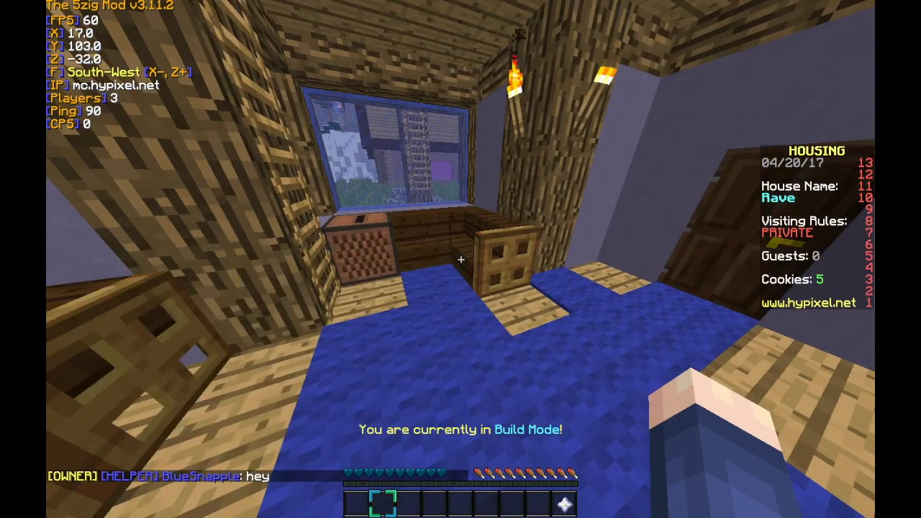
key(w)
key(w)
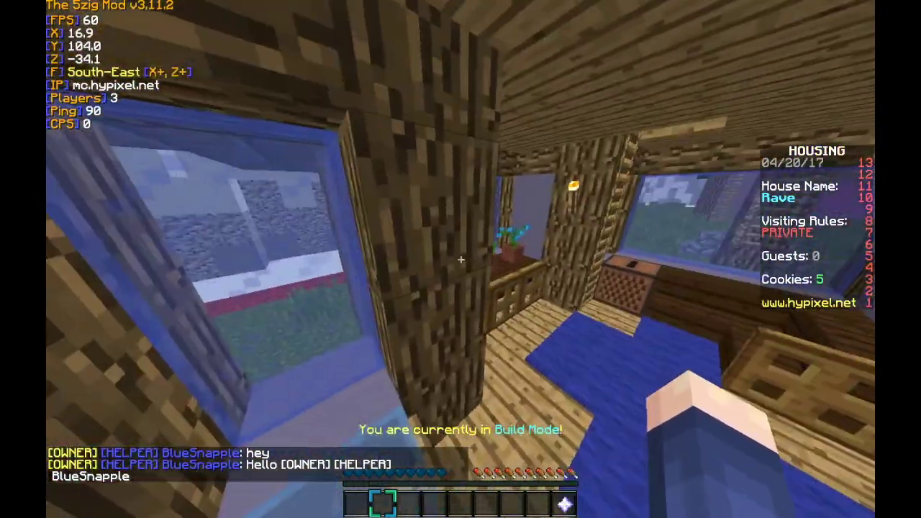
Check the player list, then open the Game menu and go into Mod Options.
key(Tab)
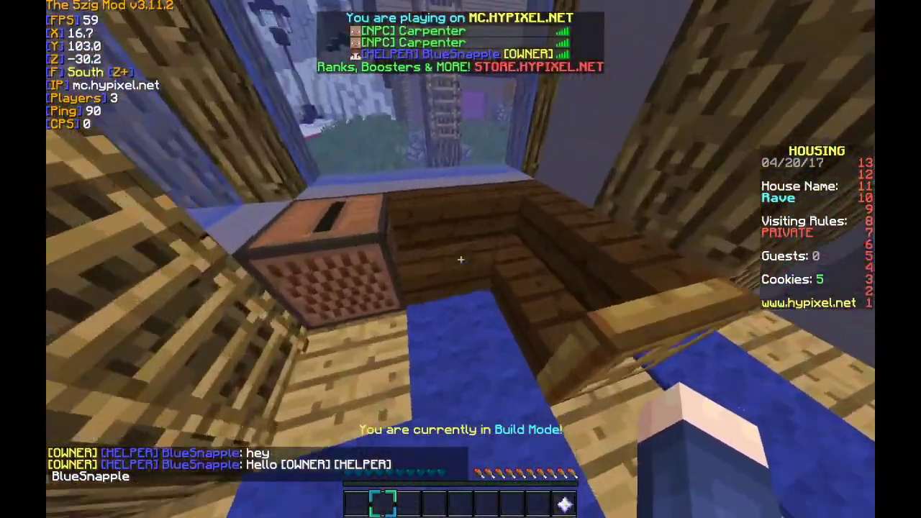
key(w)
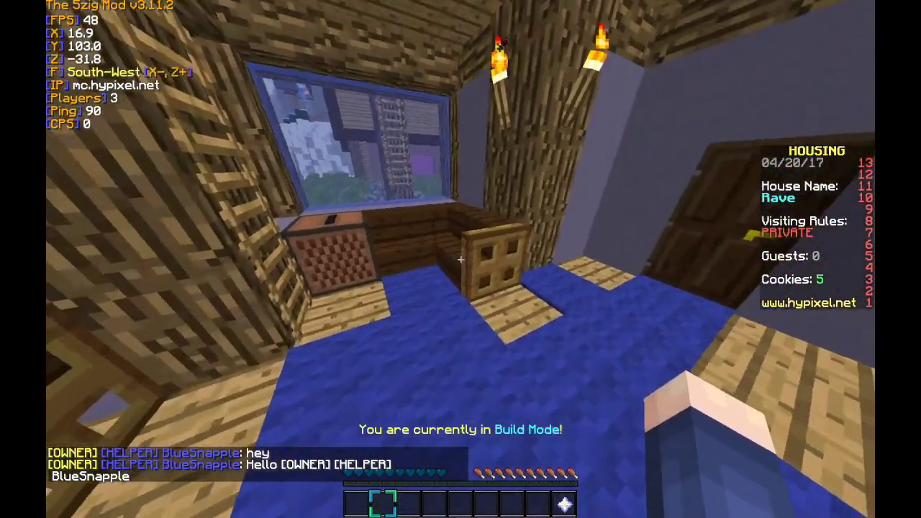
key(Escape)
click(388, 244)
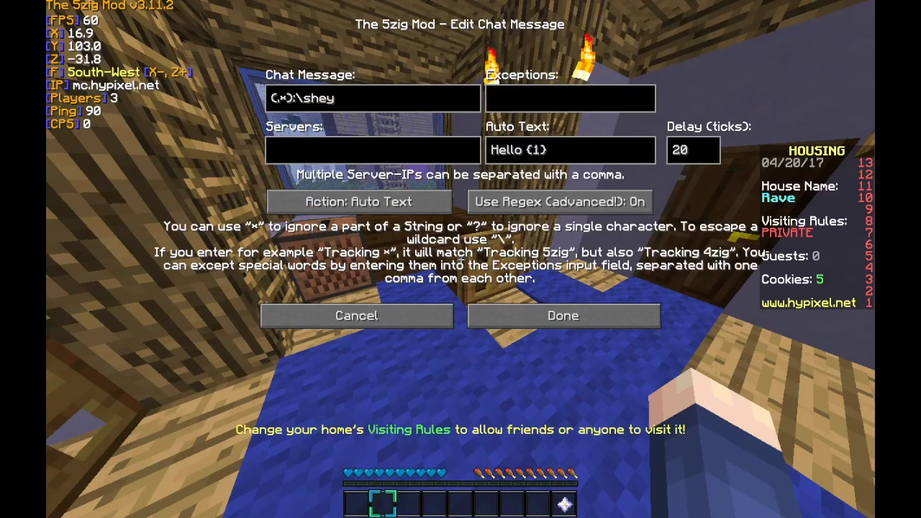
Change the Chat Message pattern to (\[.*\]\s)(.*):\shey and save the entry.
key(BackSpace)
key(BackSpace)
key(BackSpace)
text(J))
key(BackSpace)
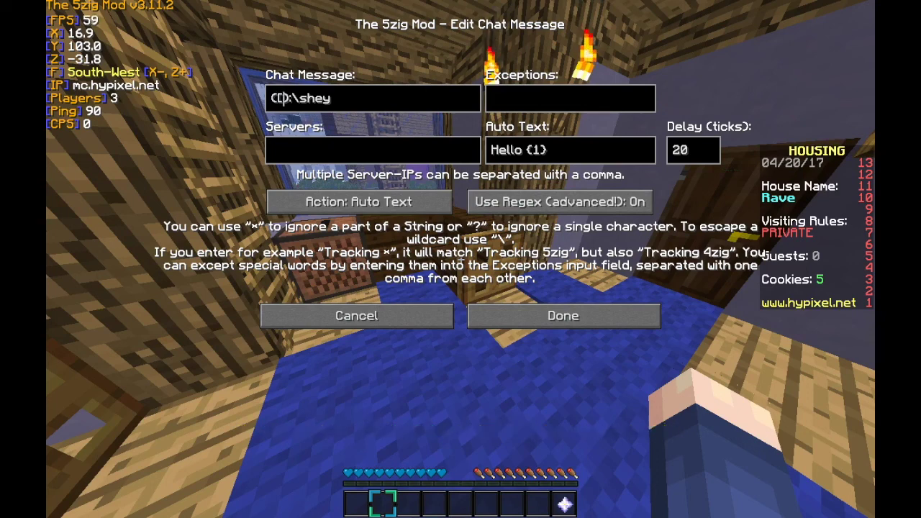
text(\)
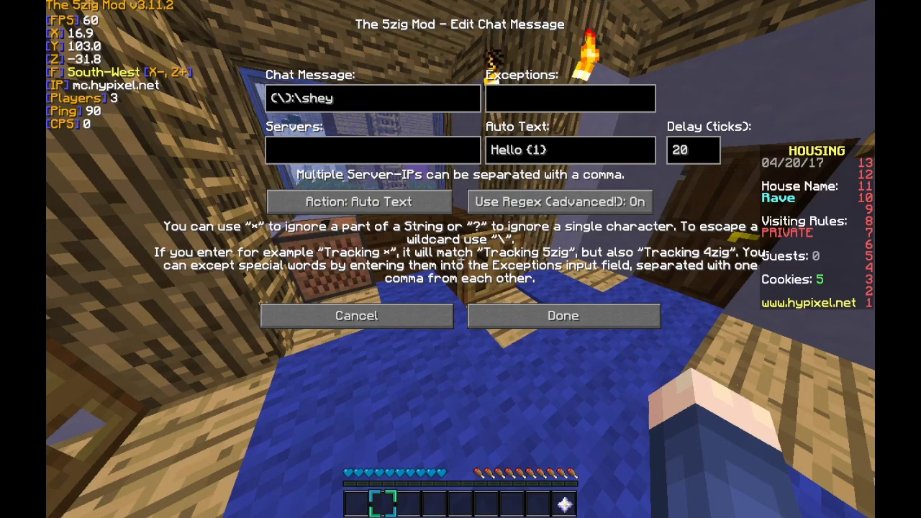
text([)
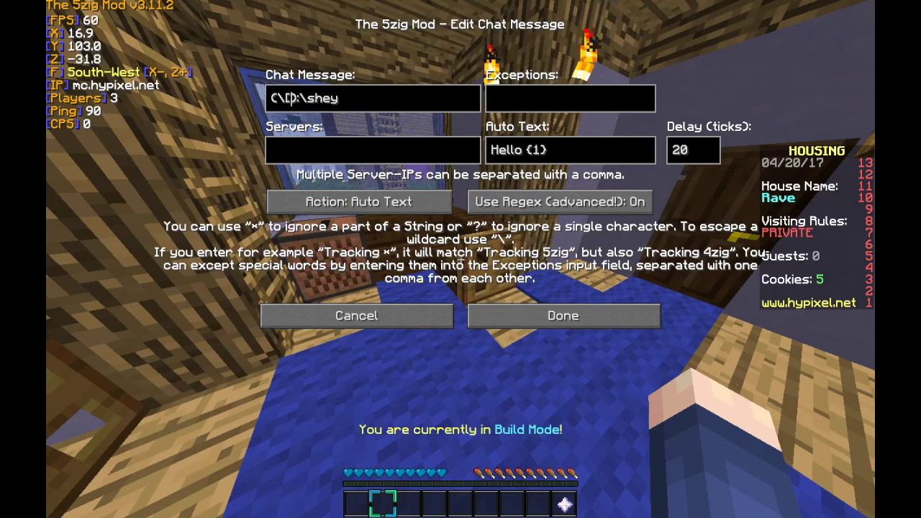
text(.*)
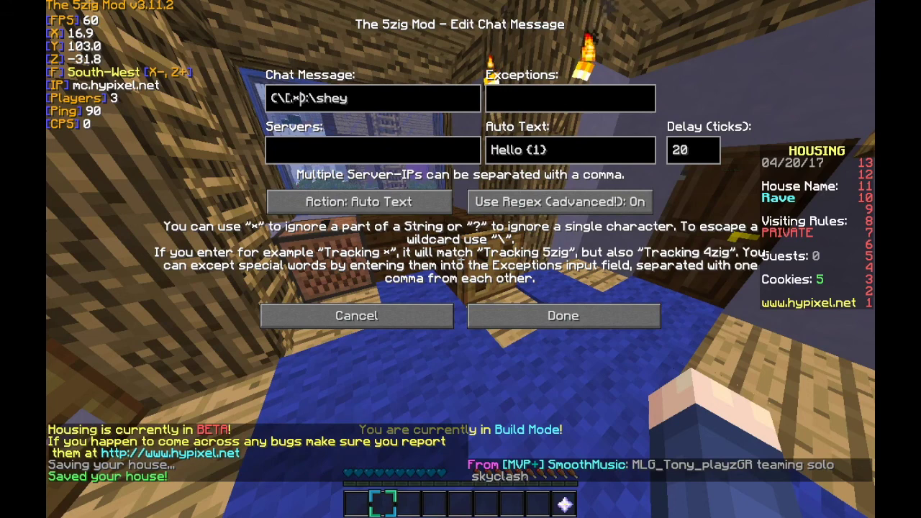
text(\])
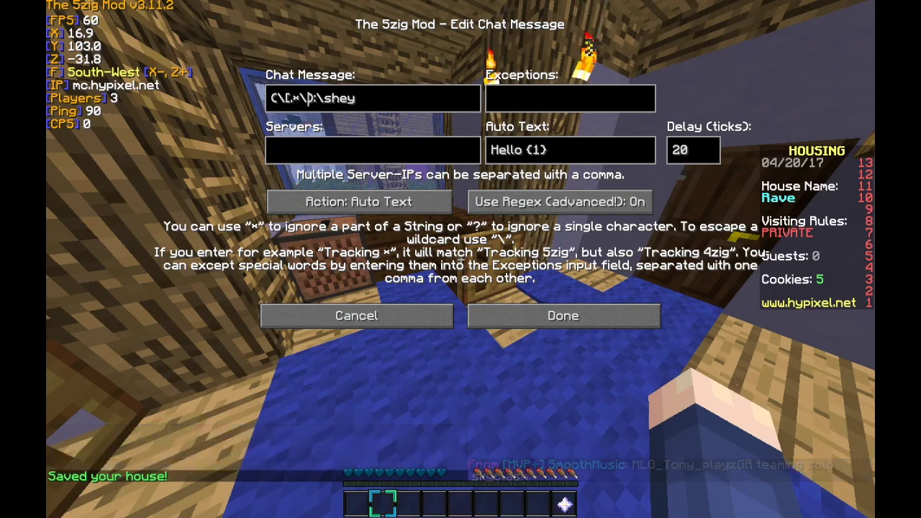
text(])
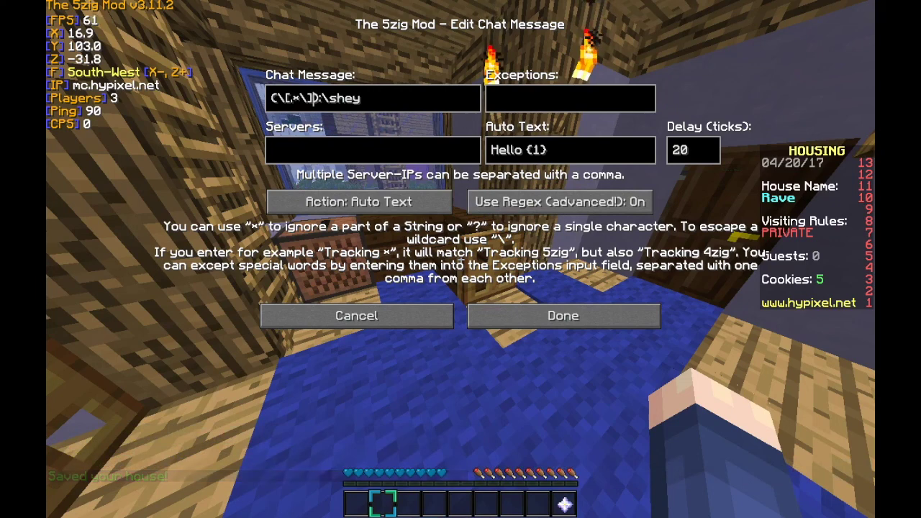
text(\s)
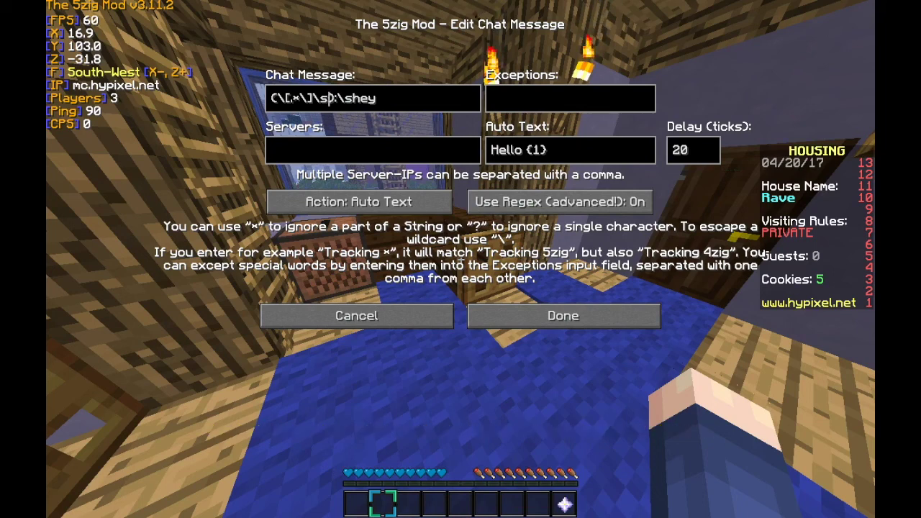
text()(.)
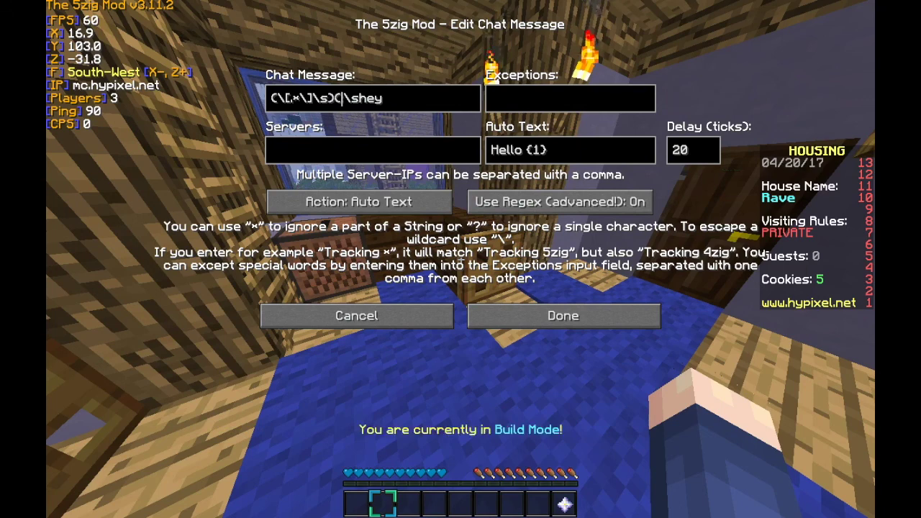
text(*)
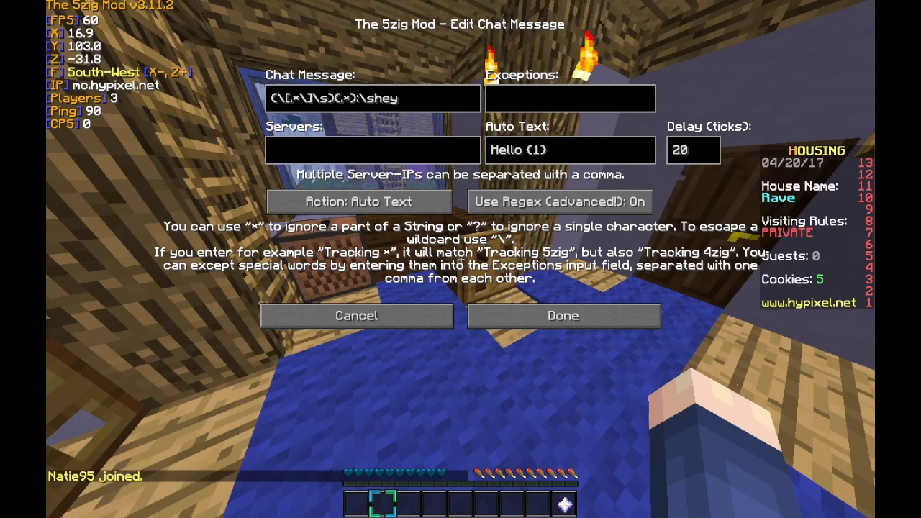
click(564, 316)
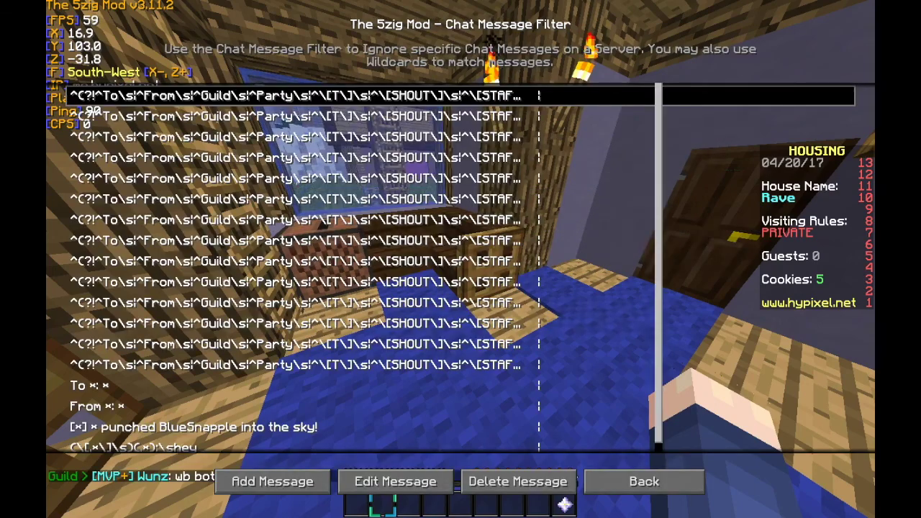
Send 'hey' in chat, get 'Hello [OWNER] [HELPER]' back, look around, then open the Game menu.
key(Escape)
text(they)
key(Return)
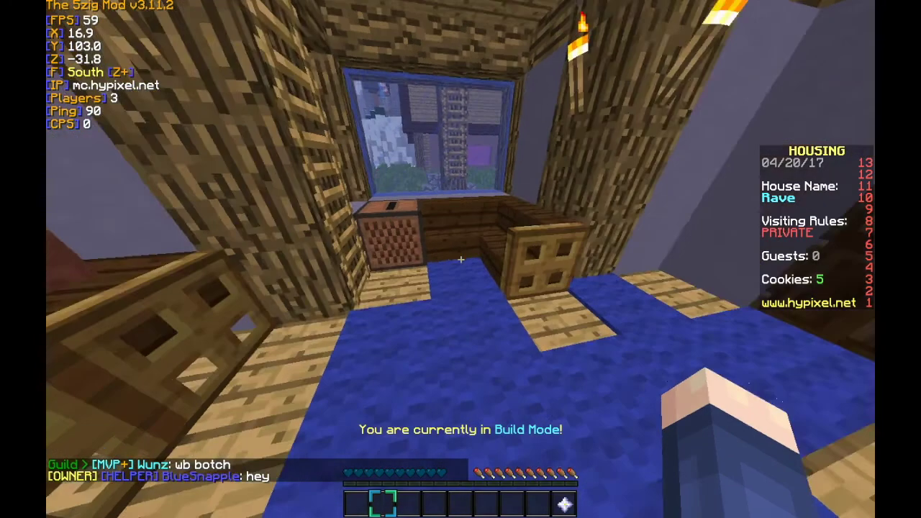
key(w)
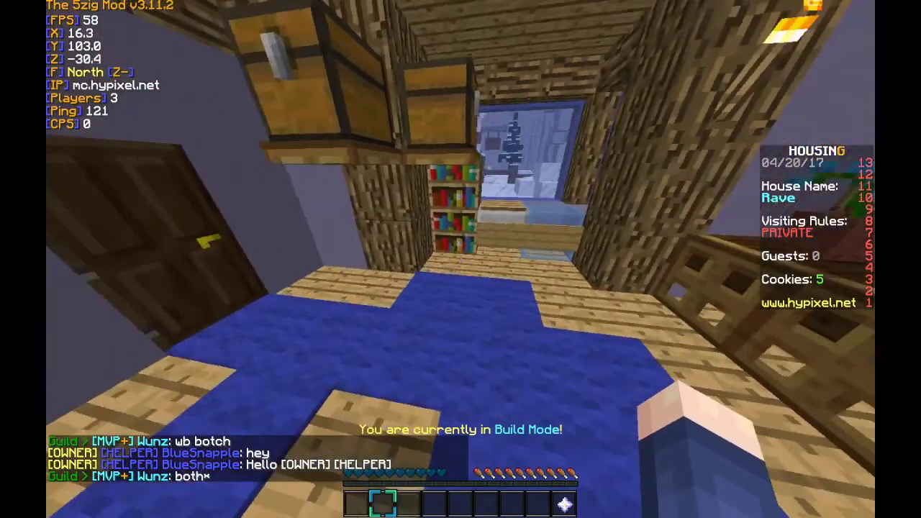
key(w)
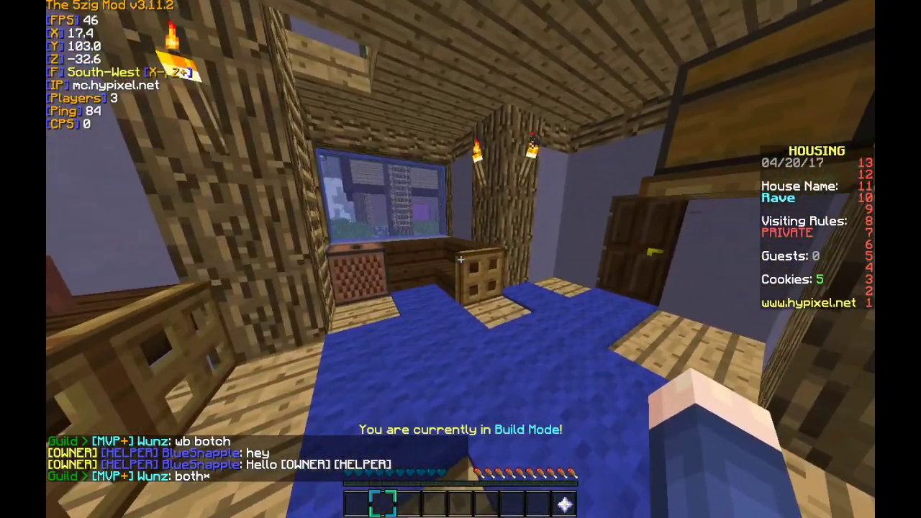
key(w)
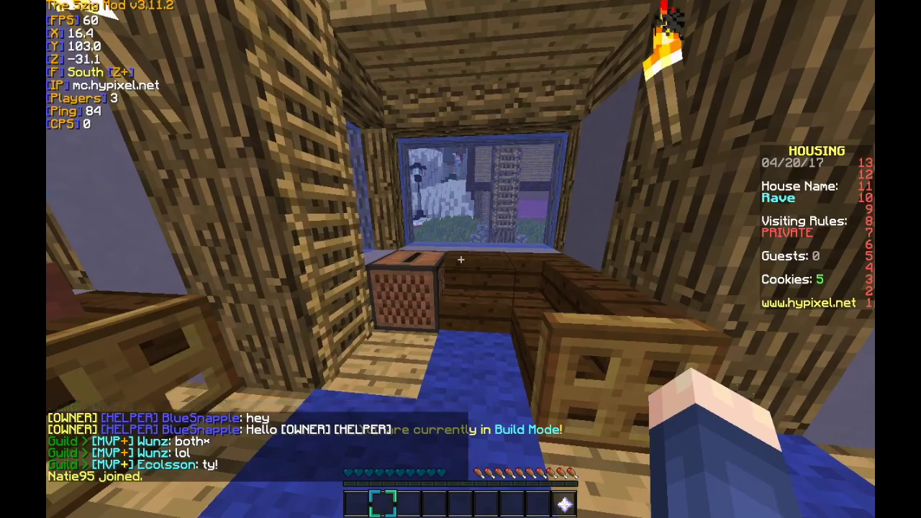
key(w)
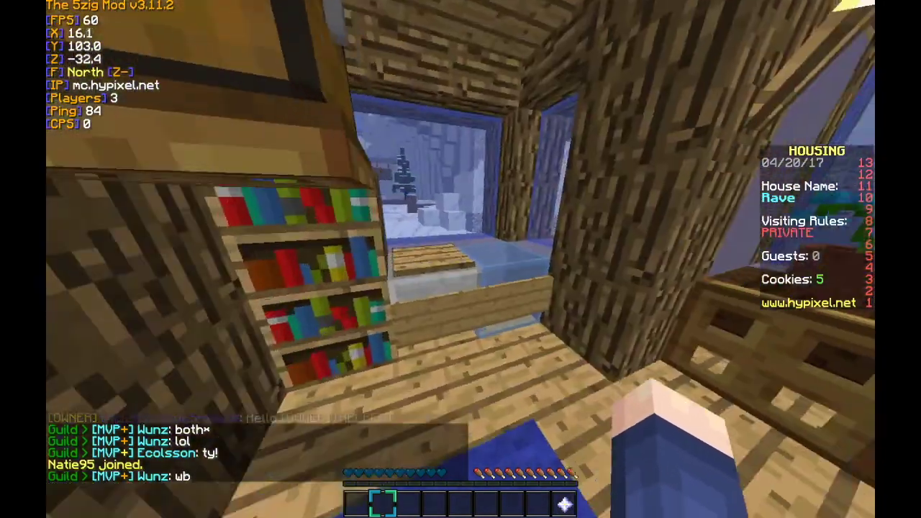
key(Escape)
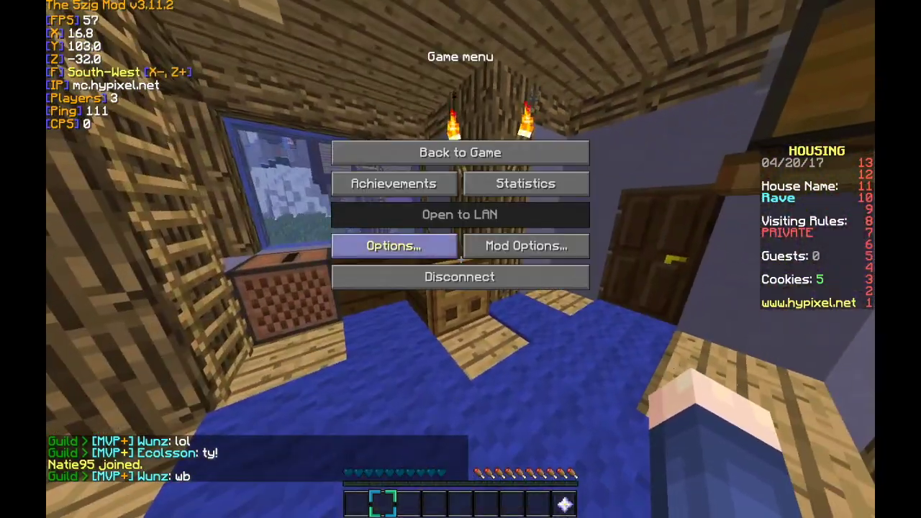